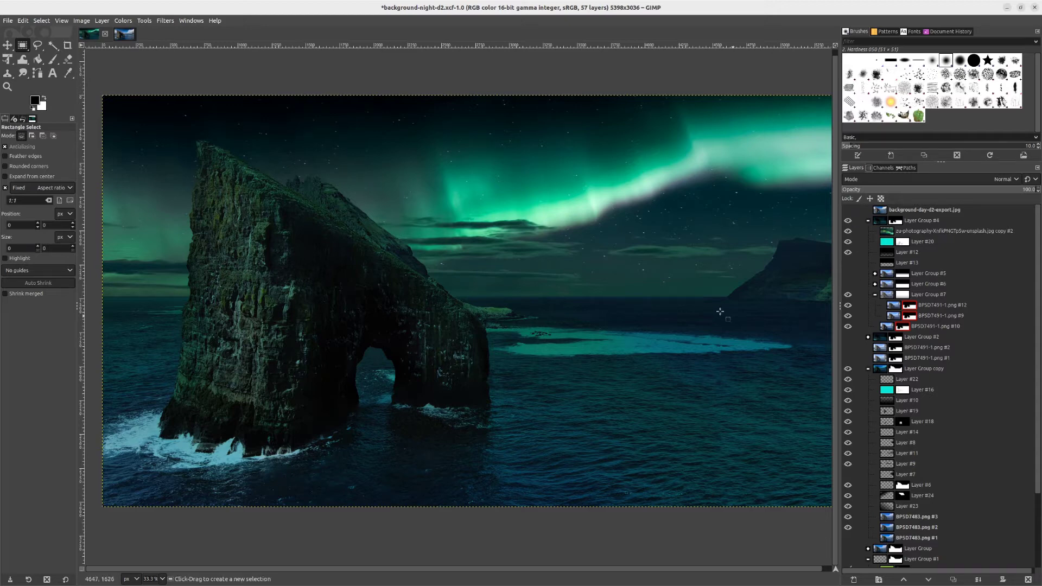
Step: Hide Layer #21 and both Unsplash sky photo layers so the aurora turns cyan
scroll(940, 442, down, 5)
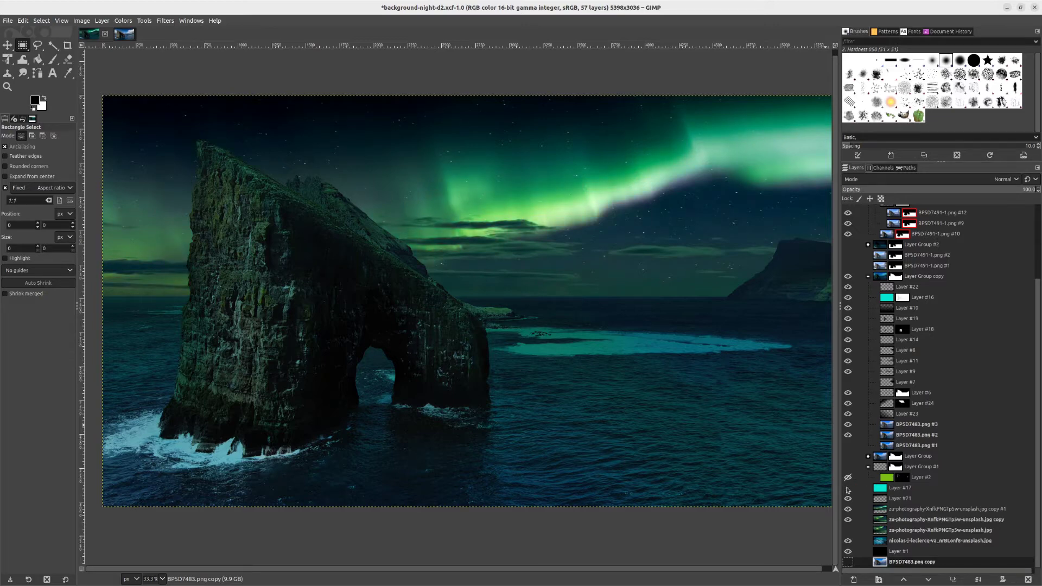
click(848, 498)
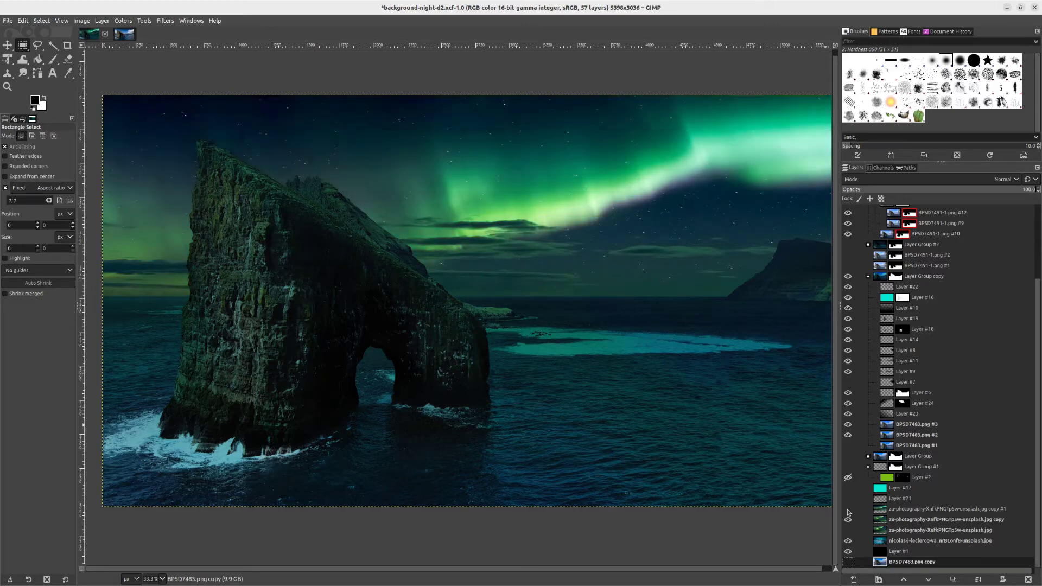
click(848, 519)
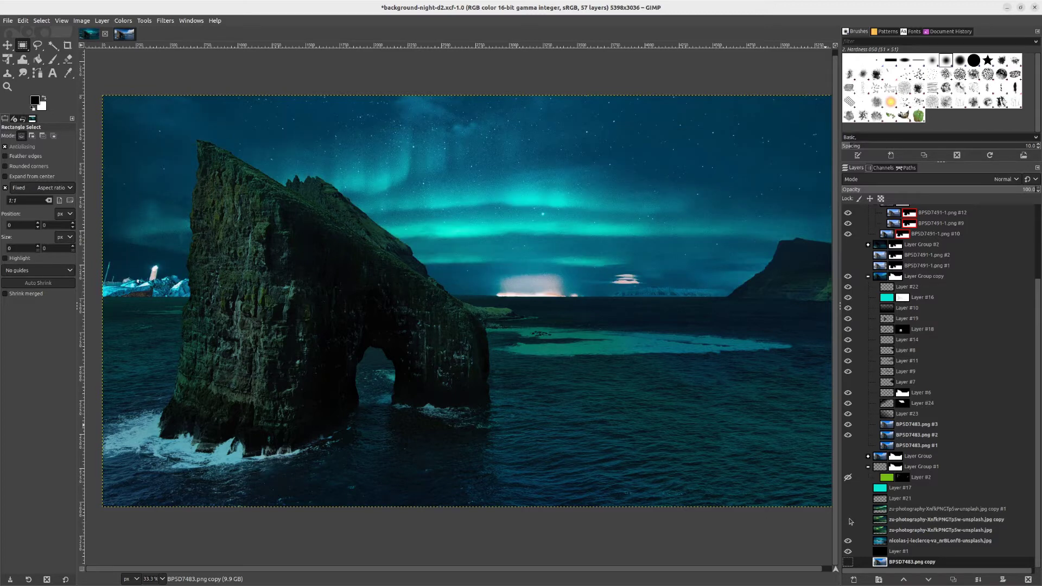
click(848, 540)
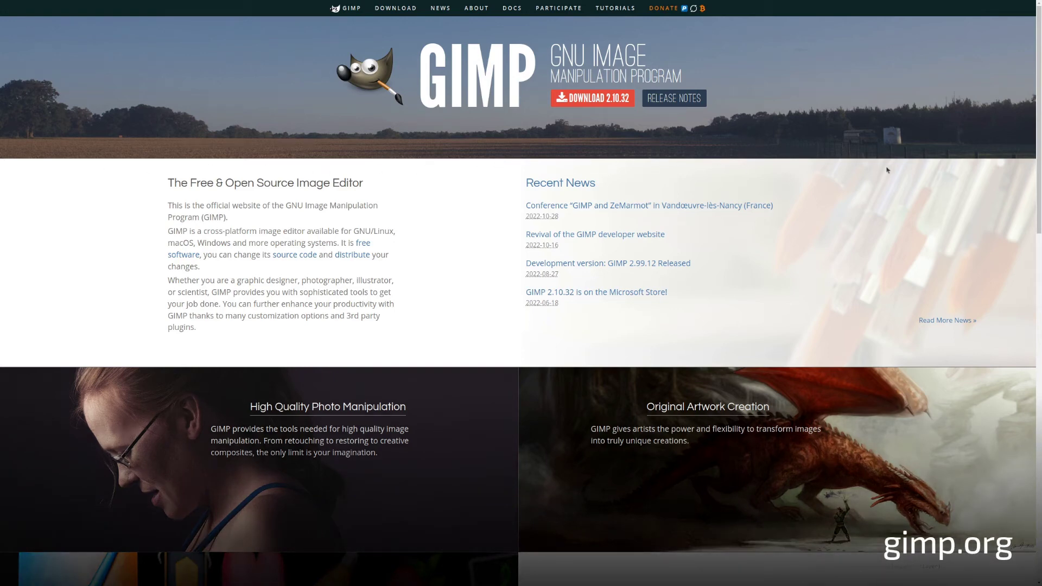
drag(1038, 96, 1015, 287)
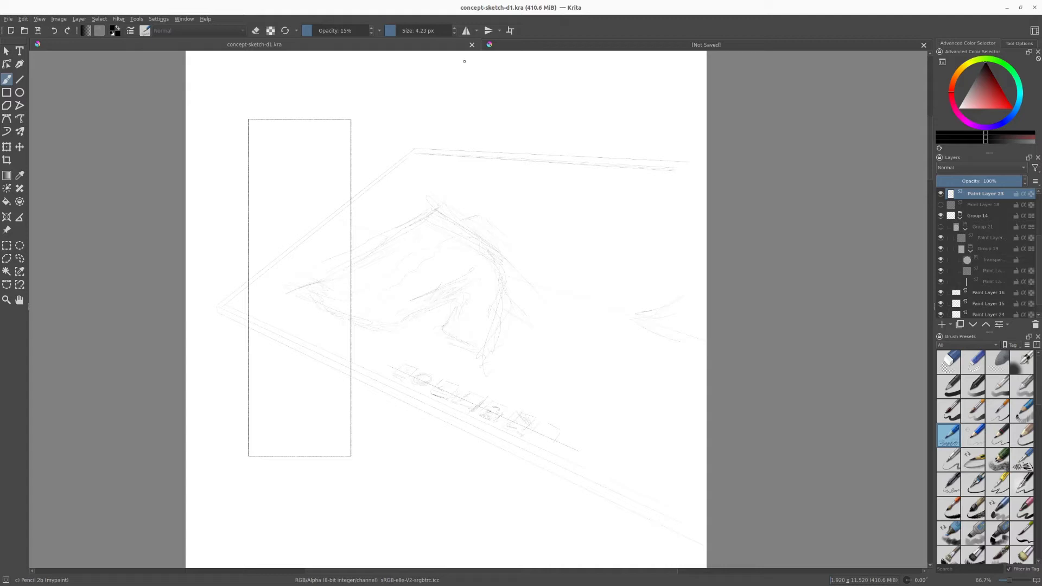
Step: Switch to the unsaved homepage wireframe sketch and scroll down to Support Our Mission
scroll(434, 200, up, 1)
drag(434, 201, 525, 148)
click(575, 42)
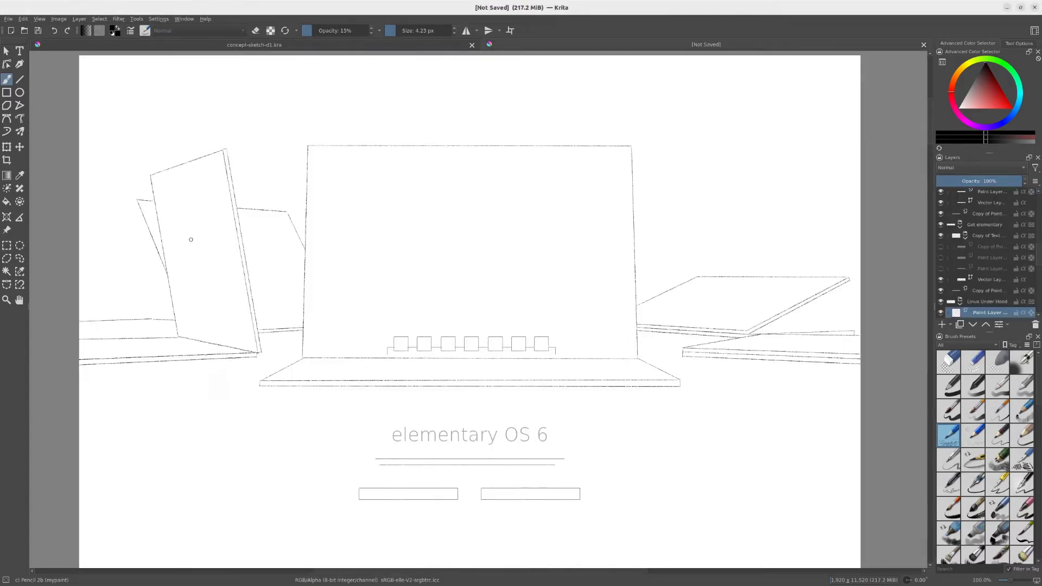
drag(929, 134, 923, 339)
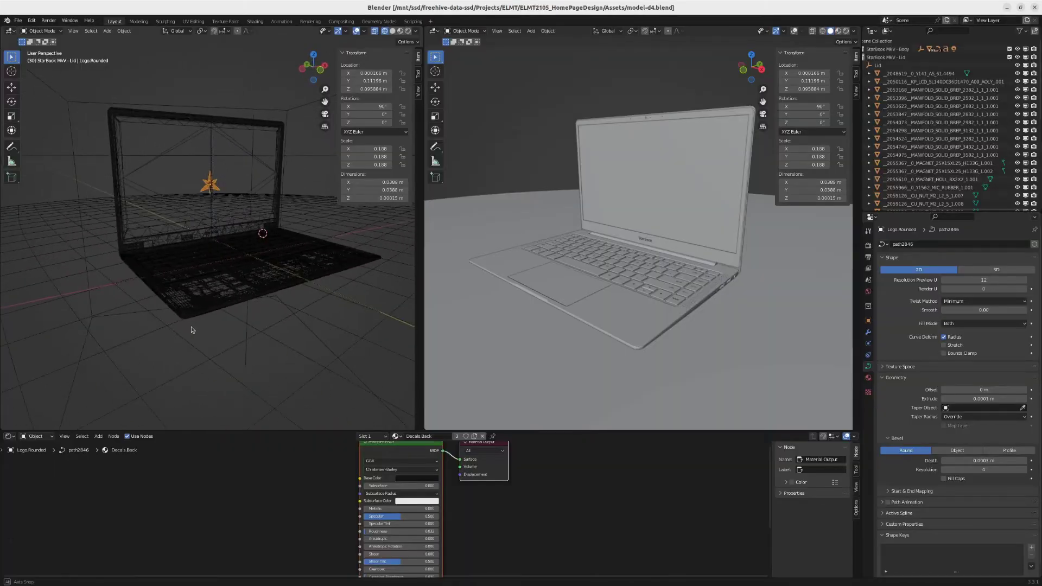
drag(191, 329, 251, 320)
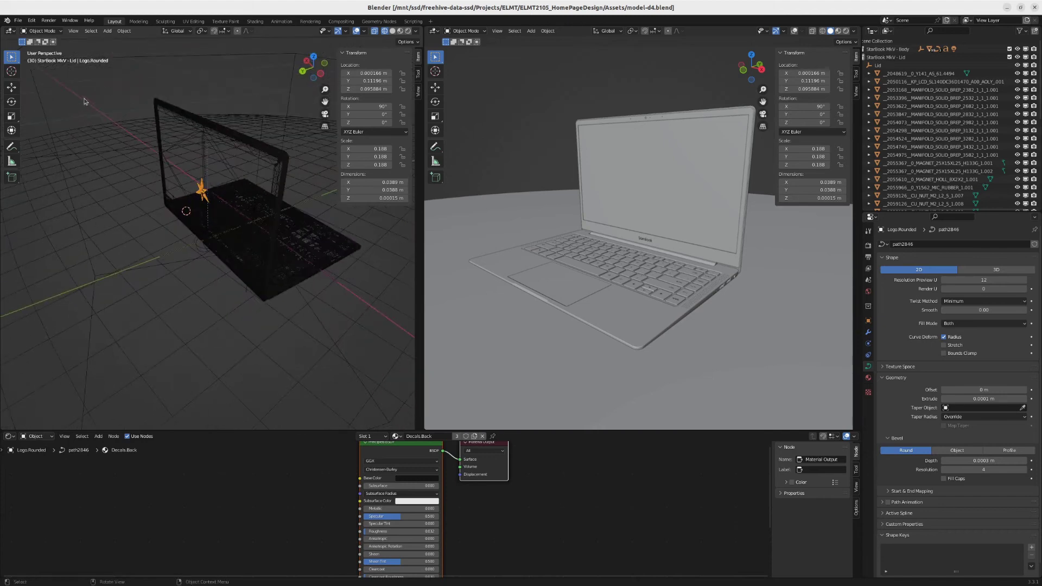
Step: Clear the laptop selection and orient the wireframe viewport to a frontal view
drag(84, 101, 214, 220)
click(263, 144)
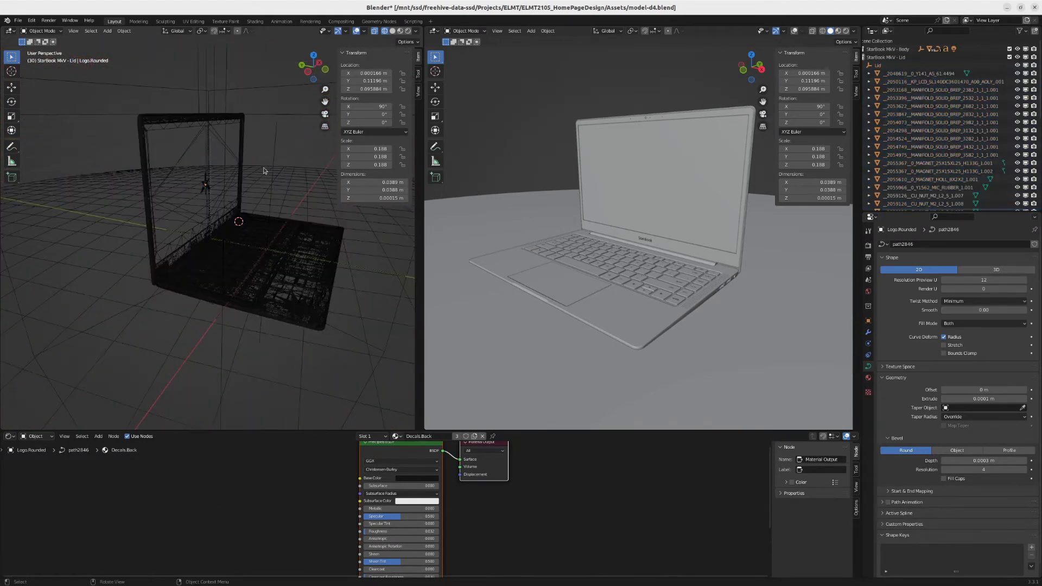
drag(265, 171, 192, 173)
drag(206, 208, 217, 246)
scroll(212, 237, up, 2)
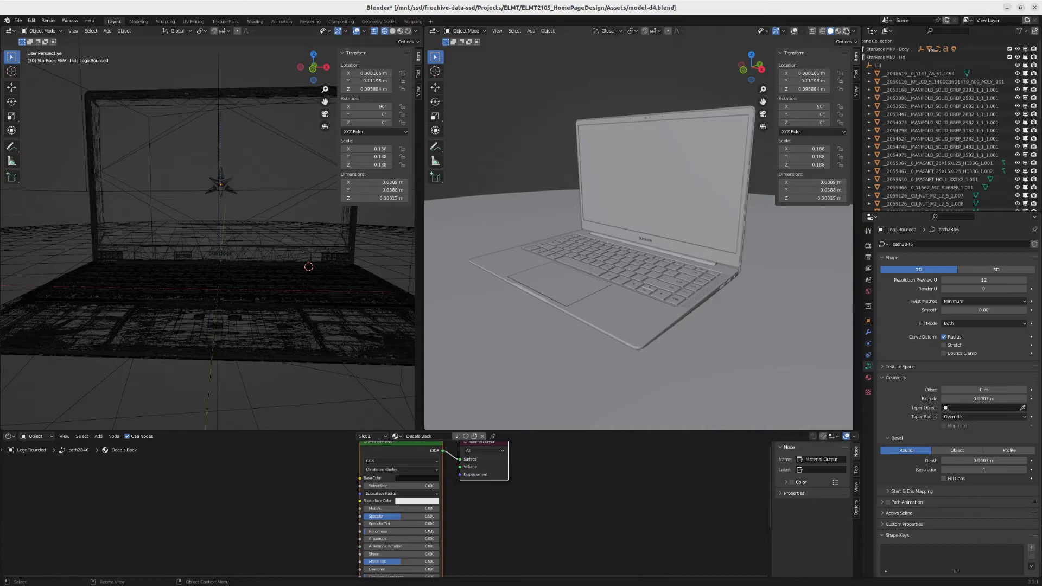
Step: Render the right viewport to show the sea arch wallpaper on the laptop screen
key(z)
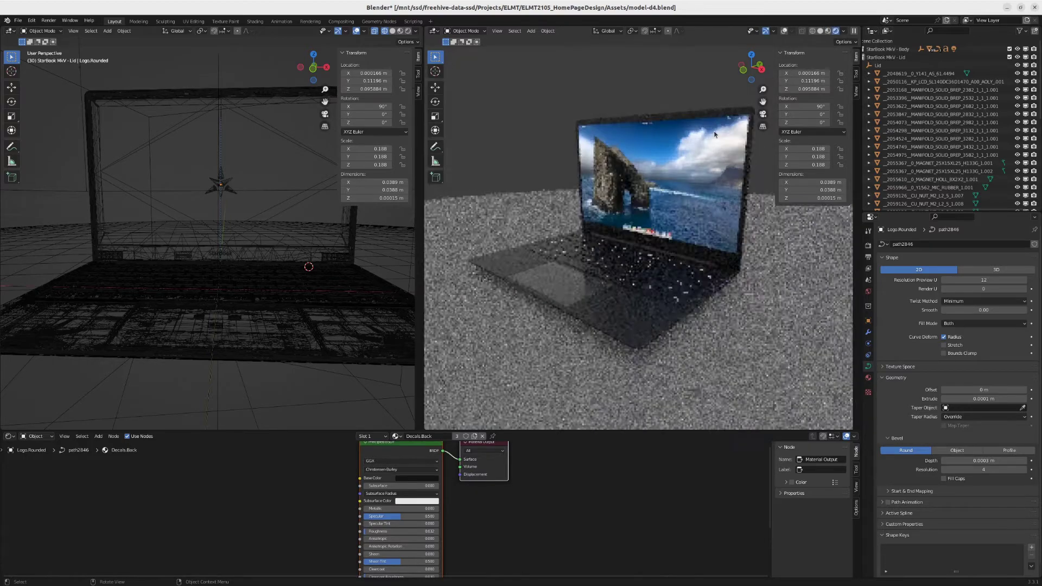
scroll(658, 221, up, 5)
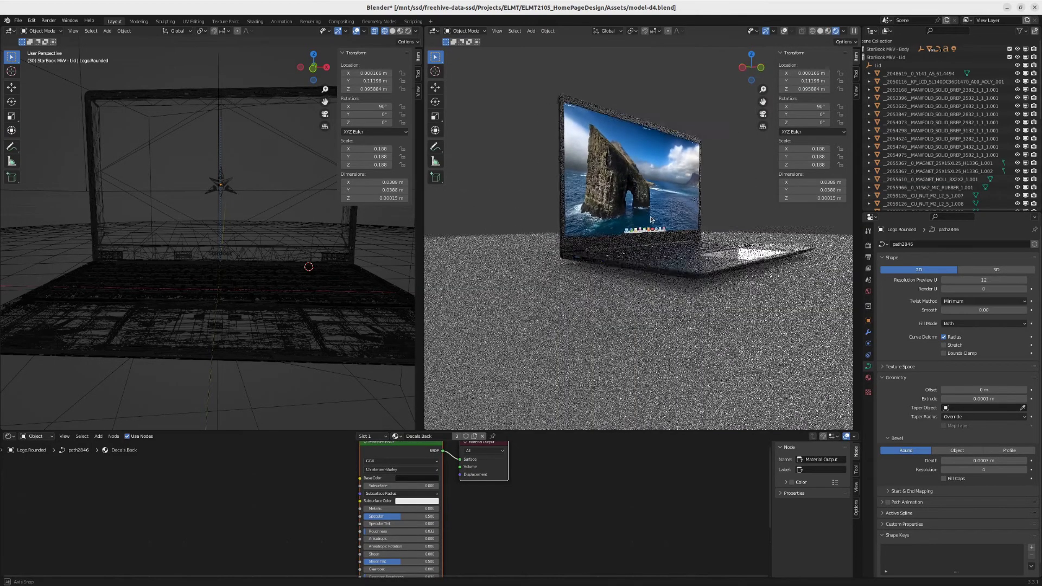
drag(634, 236, 602, 235)
drag(197, 238, 253, 242)
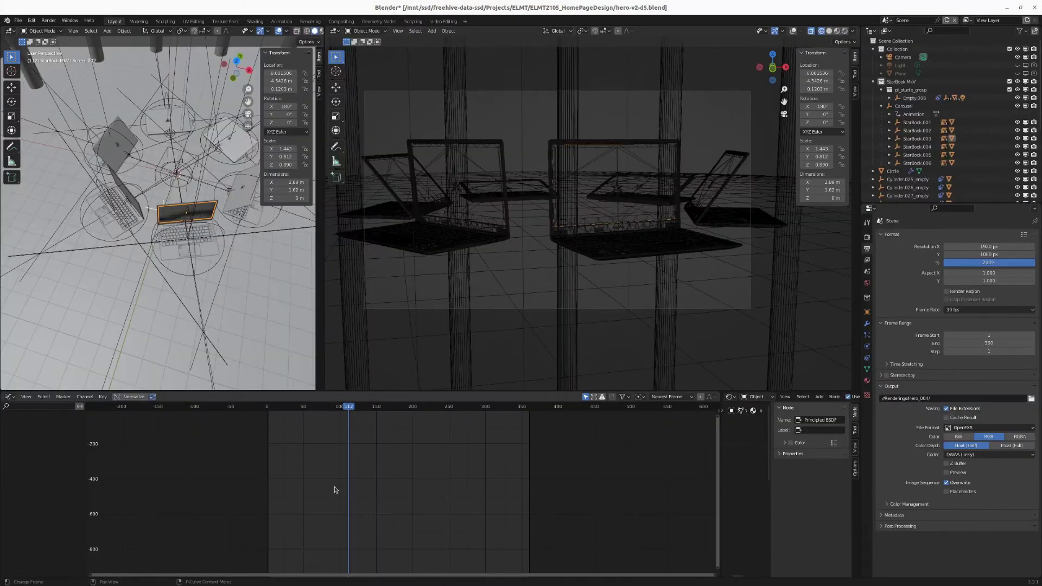
Step: Play the hero-v2-d5 animation so the laptop carousel rotates around the camera
key(space)
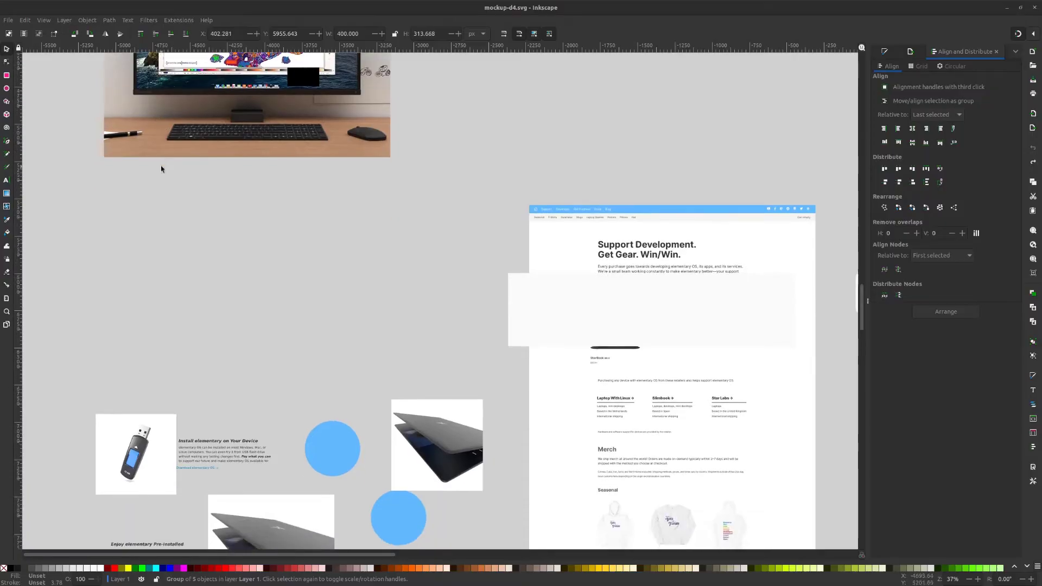
scroll(217, 179, down, 2)
scroll(259, 282, right, 20)
scroll(259, 282, up, 20)
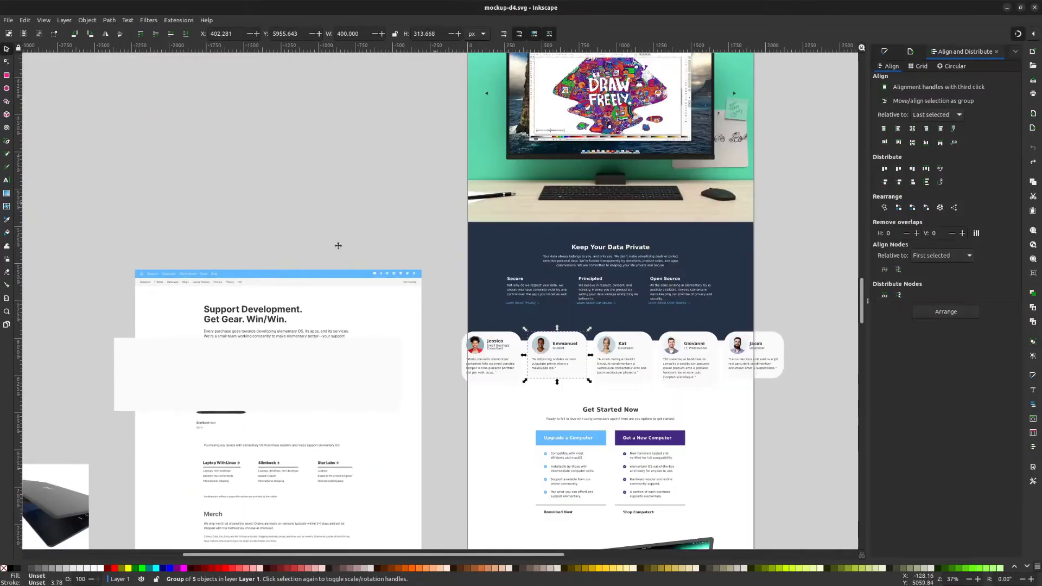
Step: Pan to the Meet Your Future section and apply the 7160-1 gradient to the glass
scroll(439, 440, up, 2)
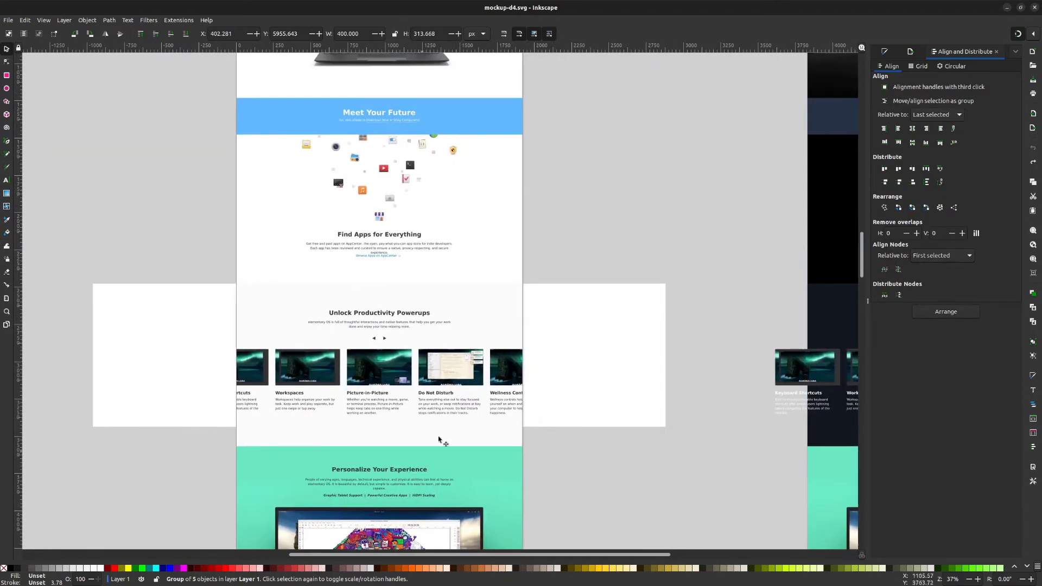
drag(569, 203, 582, 382)
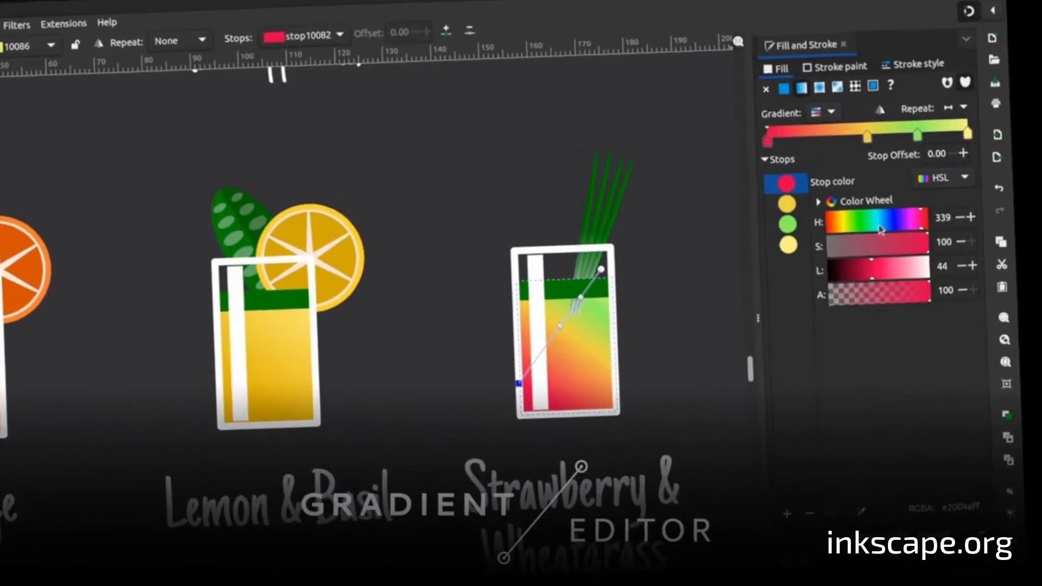
click(898, 222)
click(808, 109)
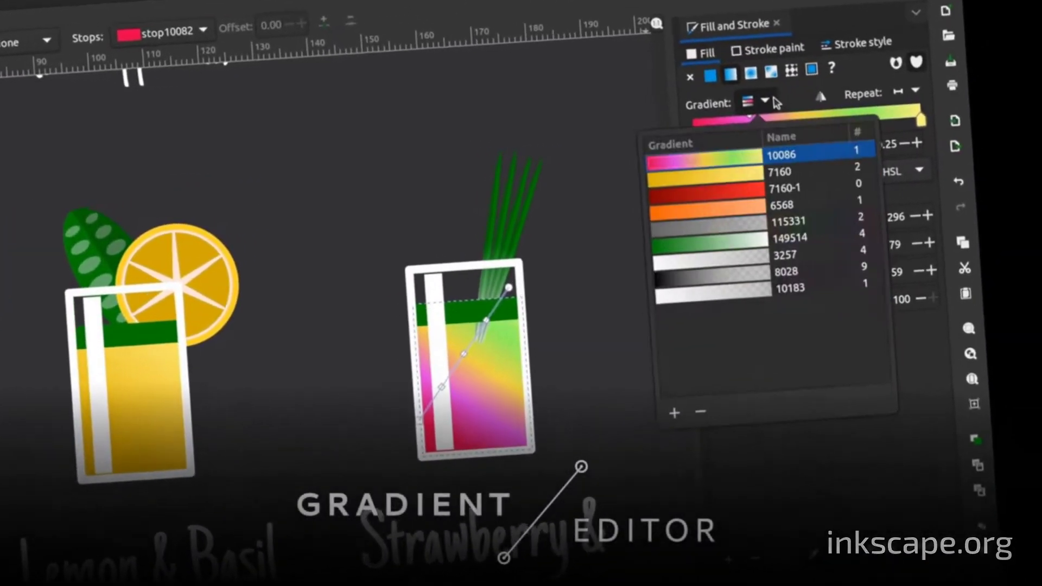
click(708, 194)
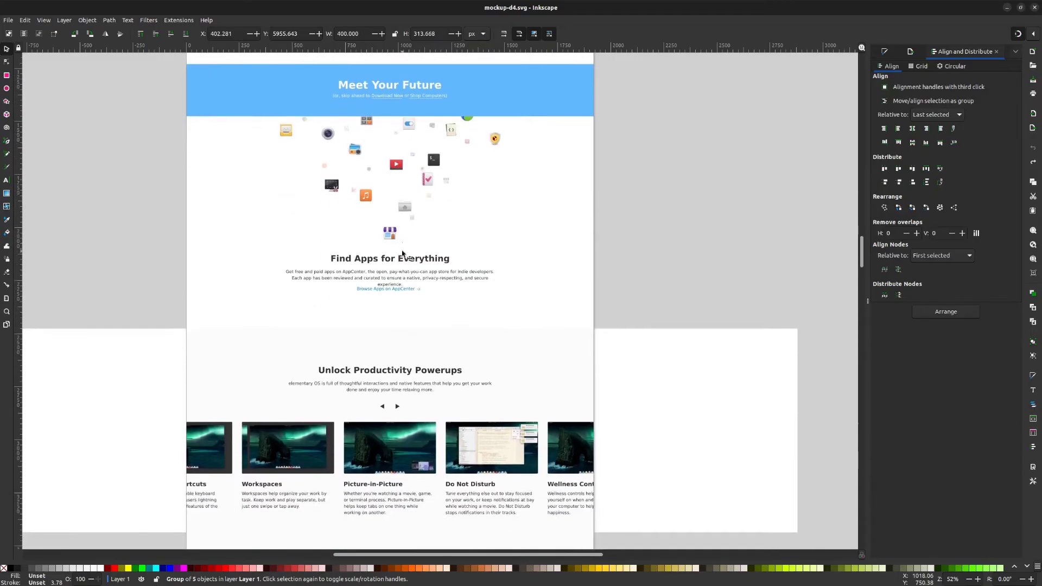
scroll(511, 330, down, 5)
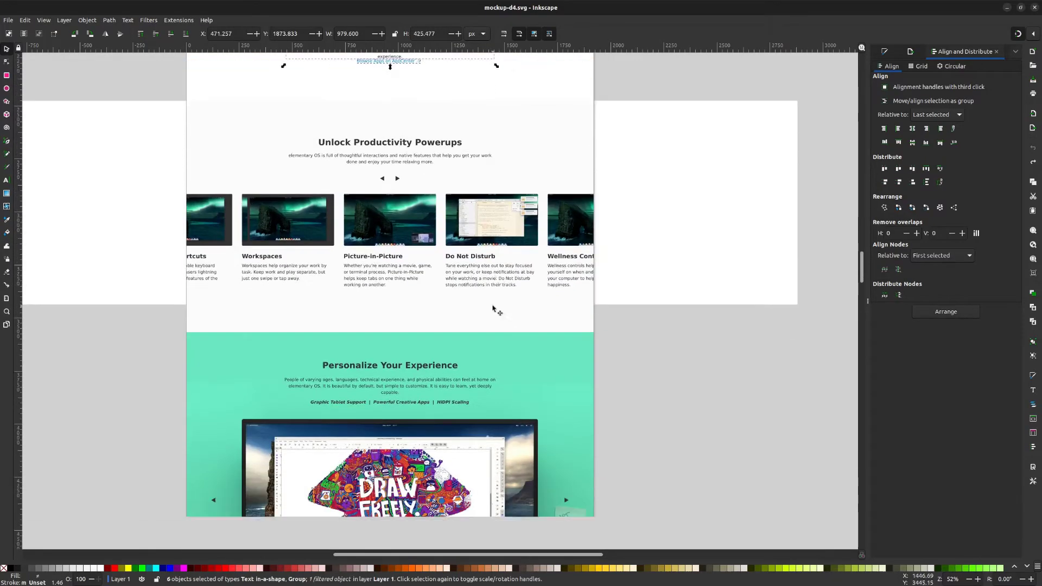
scroll(229, 185, down, 5)
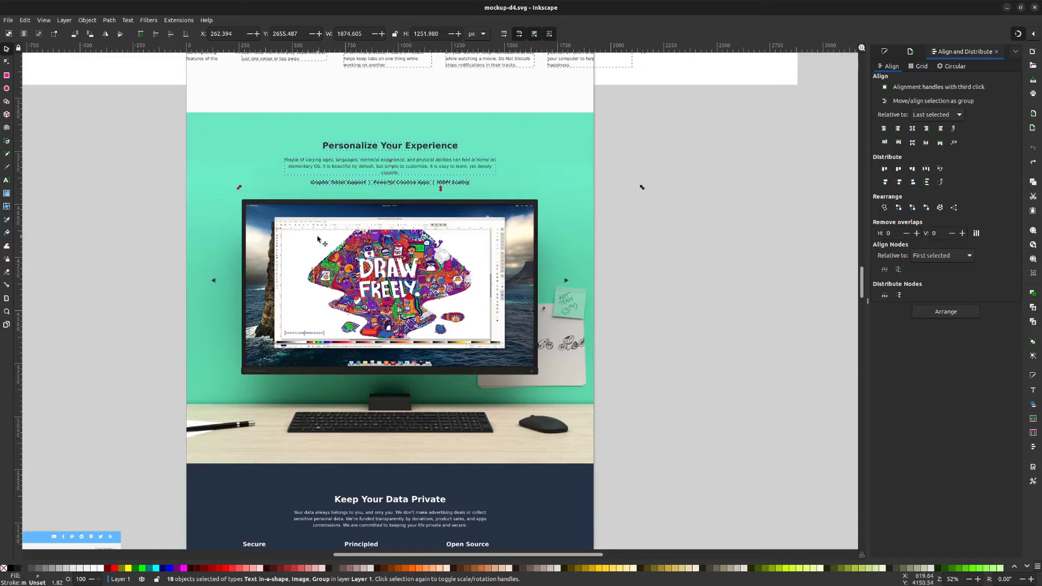
scroll(318, 239, down, 8)
ctrl+scroll(304, 313, up, 2)
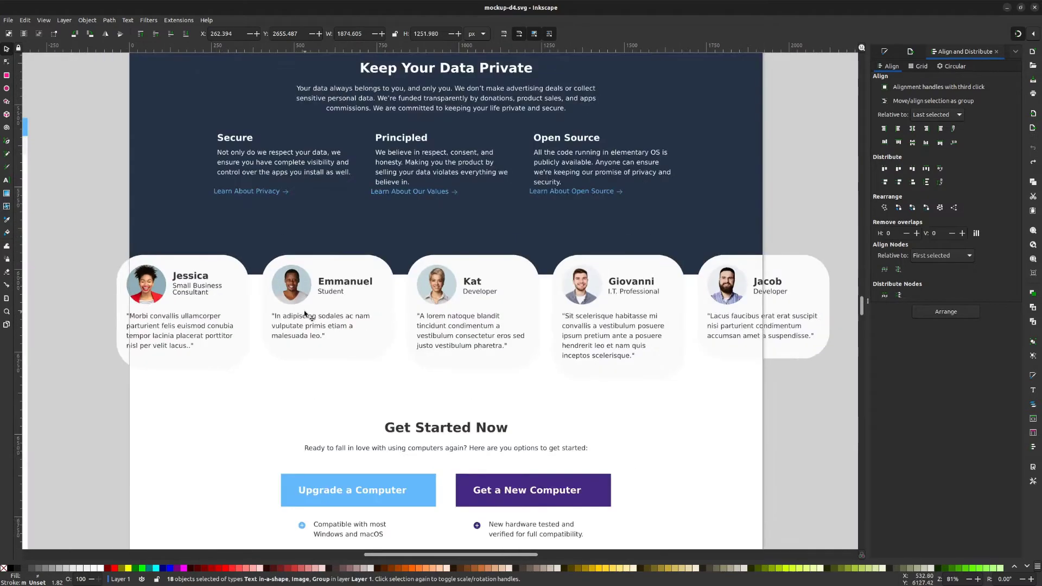
drag(341, 264, 341, 265)
ctrl+scroll(347, 271, down, 5)
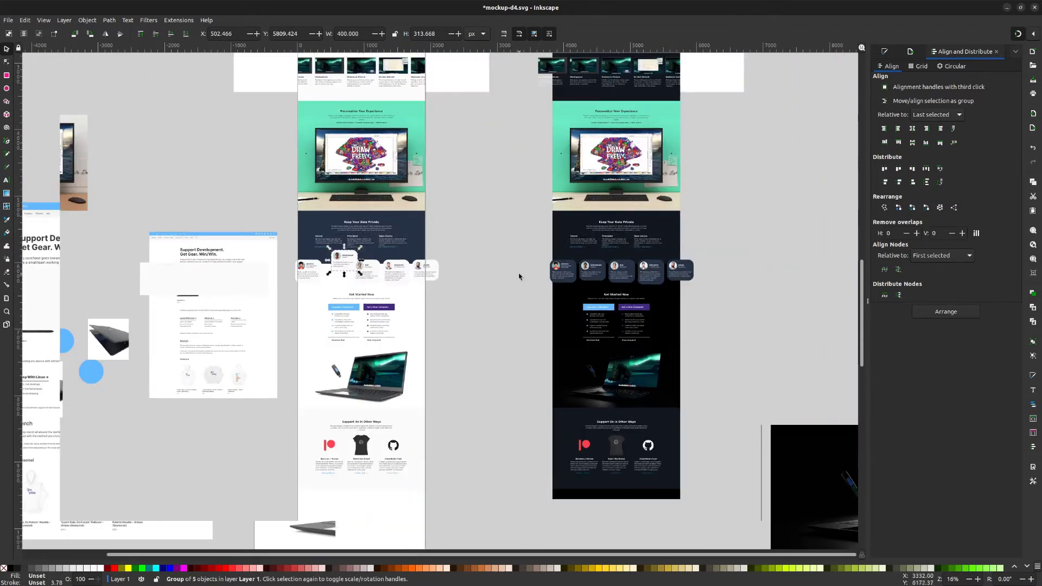
scroll(358, 338, up, 5)
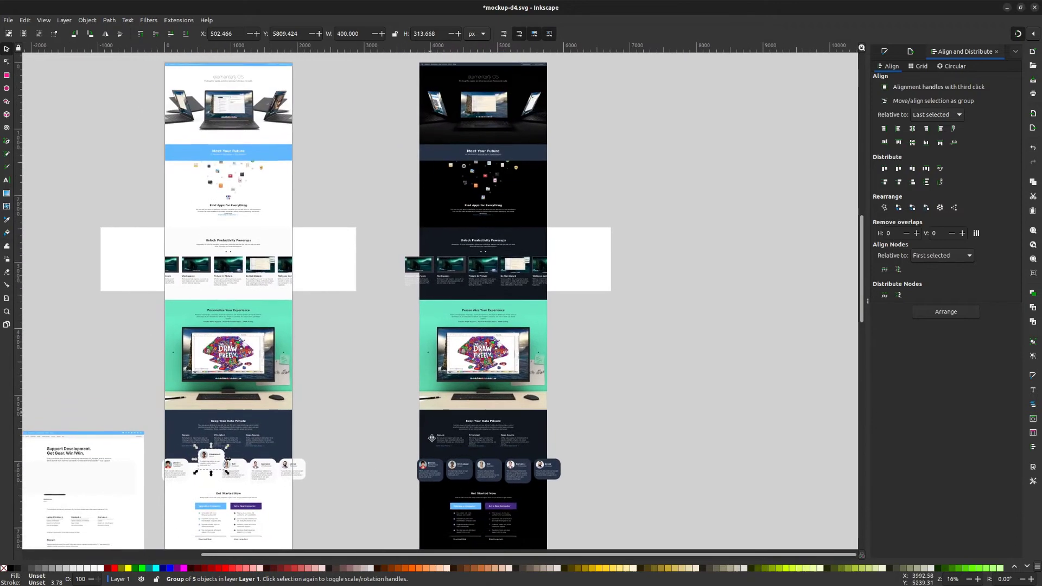
ctrl+scroll(394, 295, up, 1)
scroll(394, 294, up, 1)
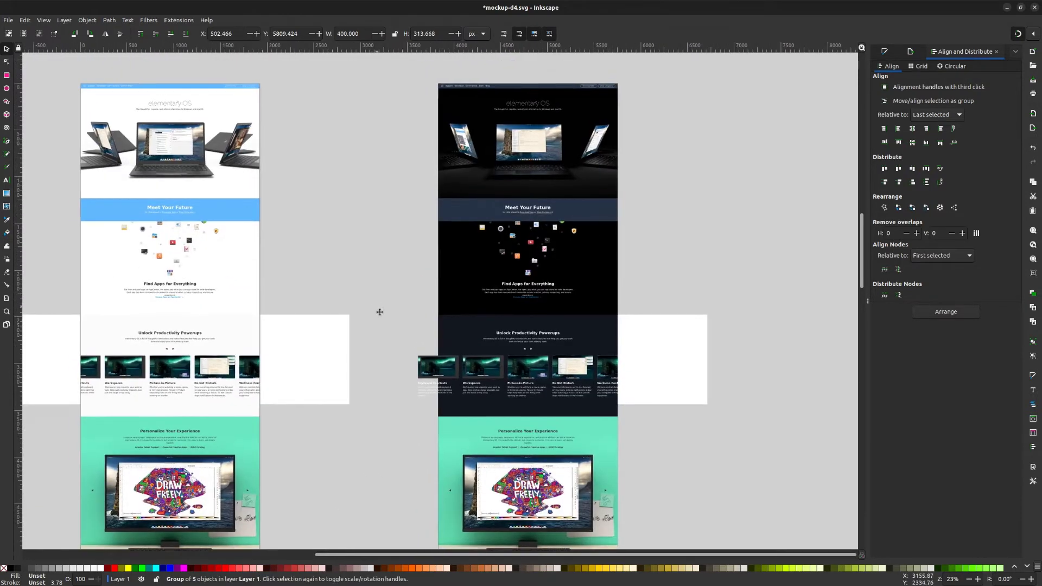
scroll(382, 320, down, 4)
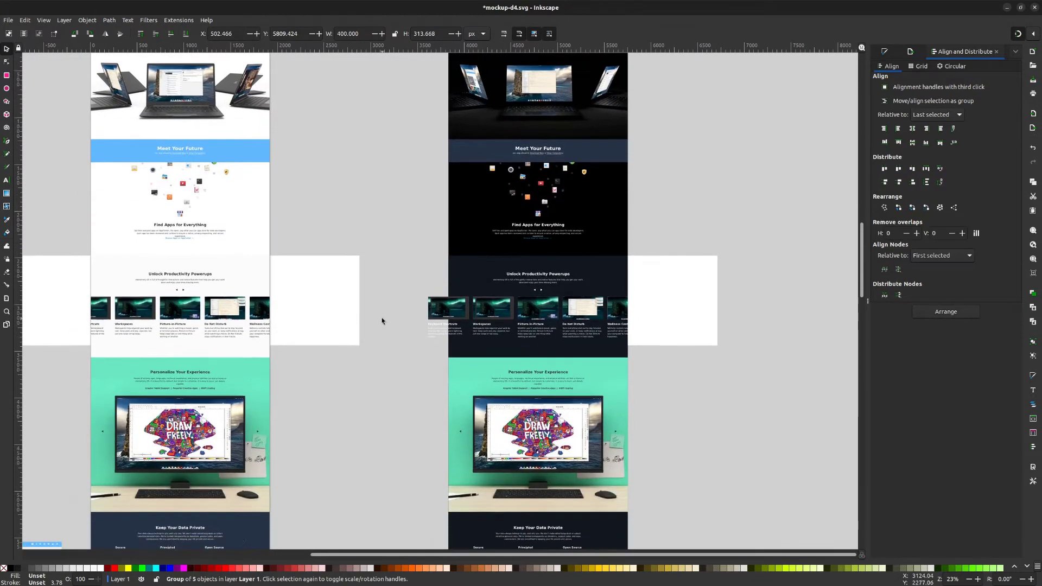
scroll(381, 321, down, 1)
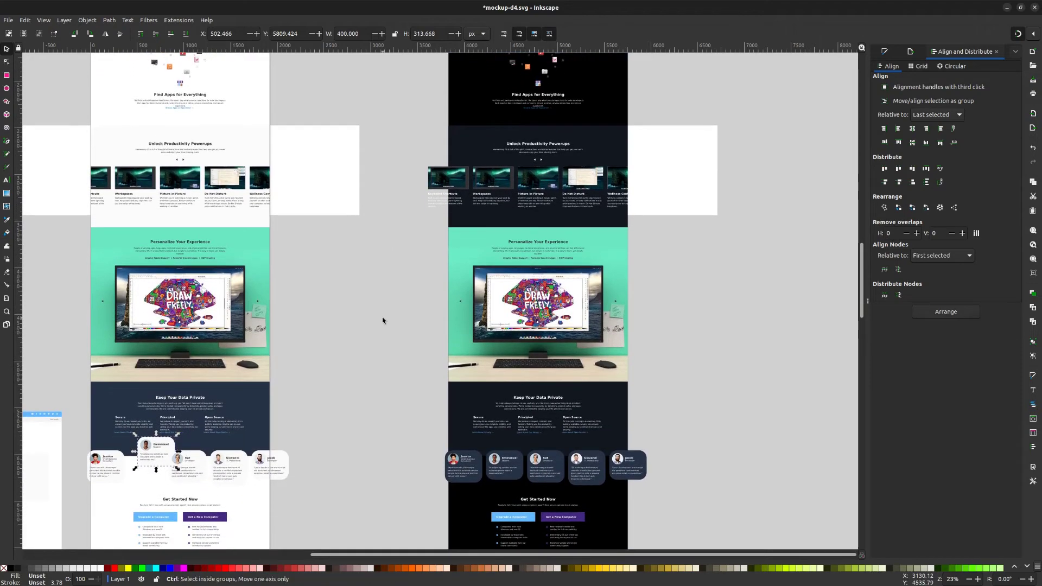
scroll(382, 321, down, 5)
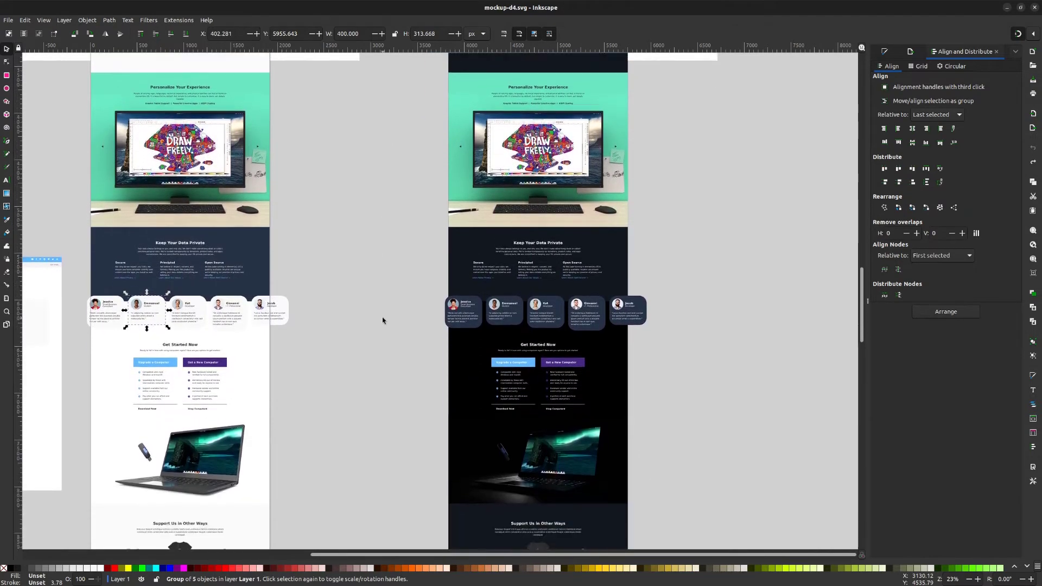
scroll(383, 320, down, 2)
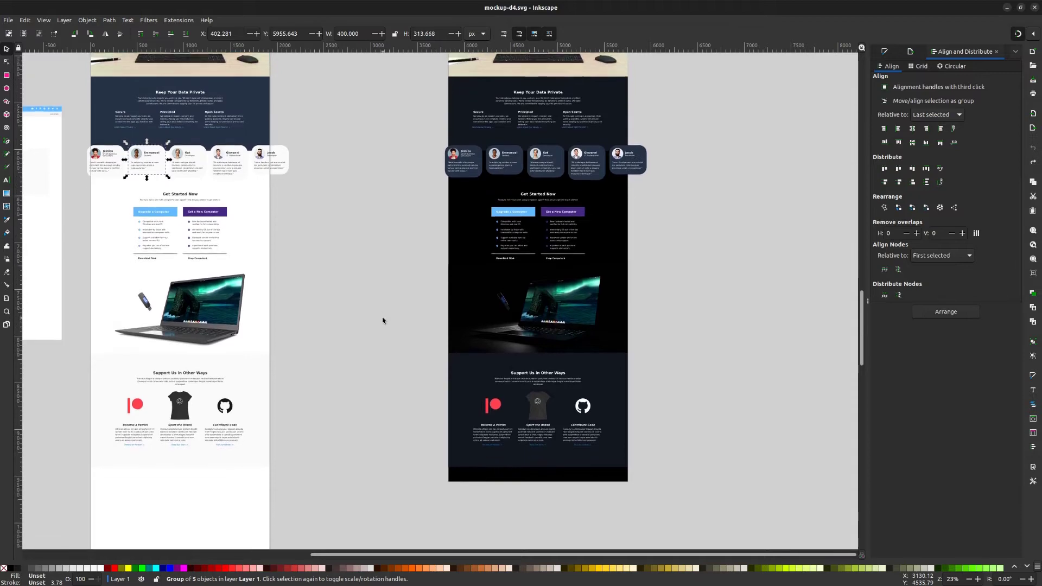
ctrl+scroll(531, 338, up, 3)
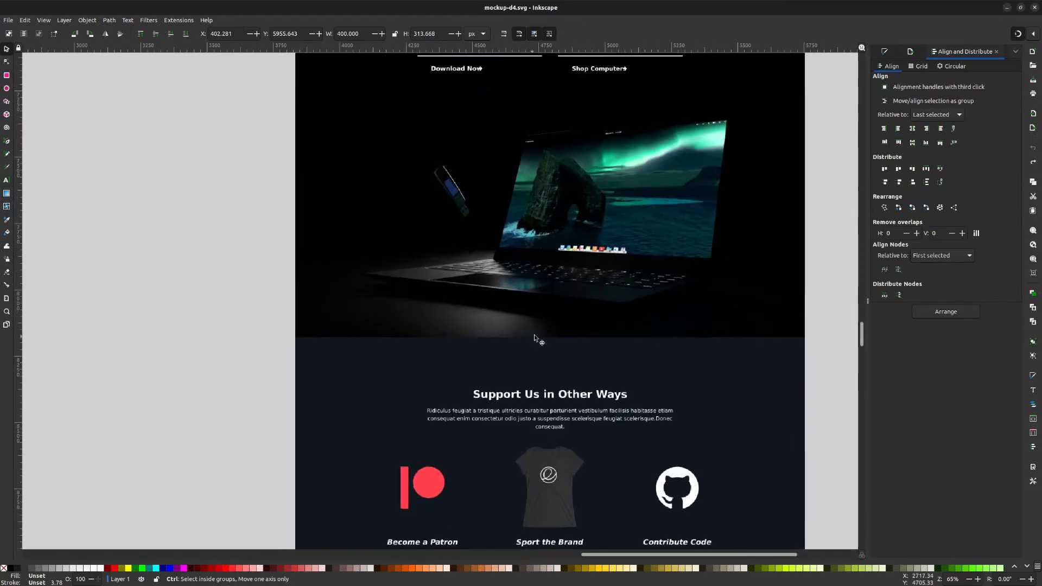
scroll(456, 359, up, 4)
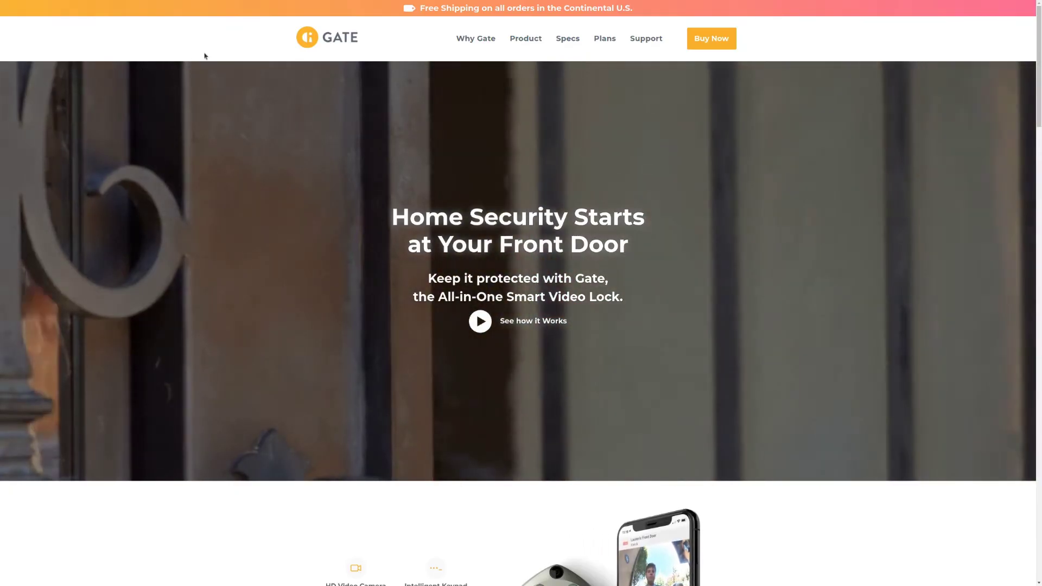
scroll(206, 57, down, 3)
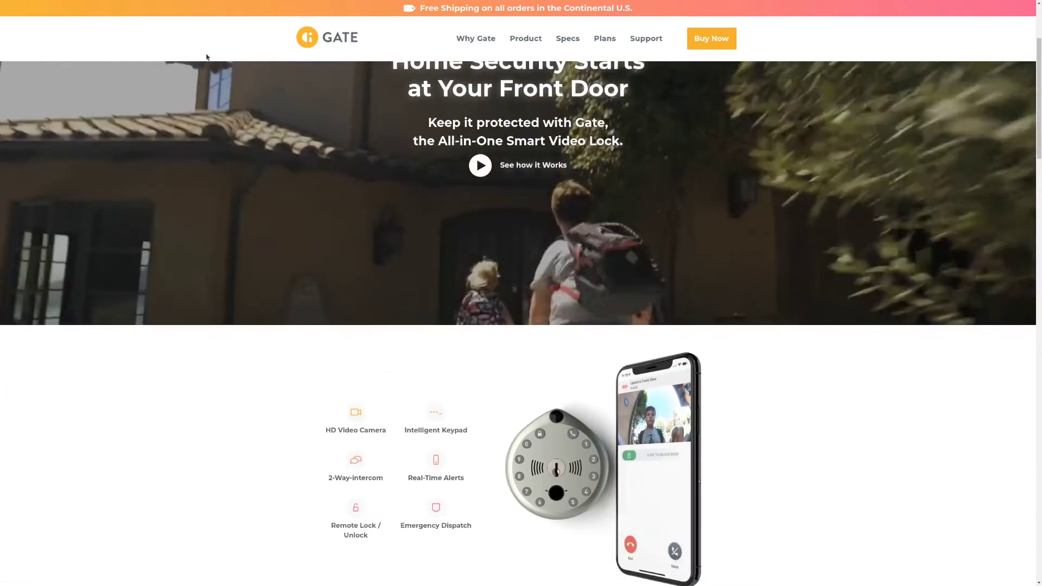
scroll(206, 56, down, 4)
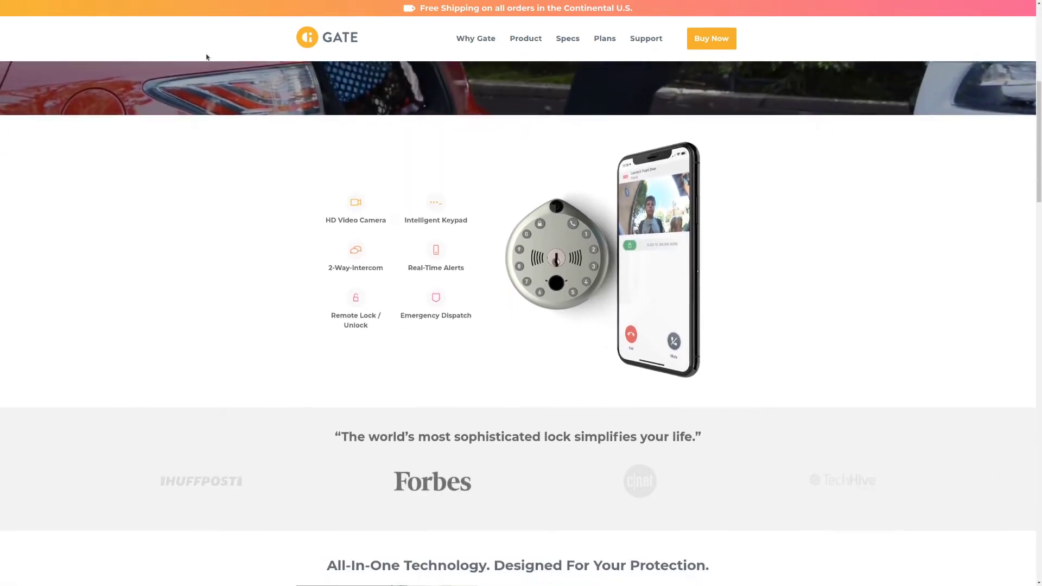
scroll(205, 56, down, 5)
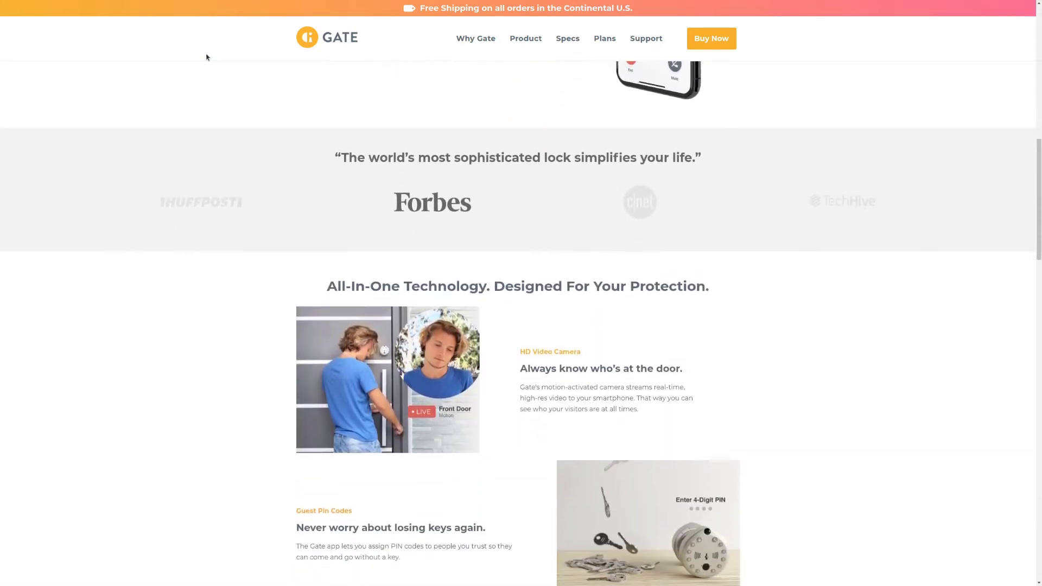
scroll(206, 56, down, 4)
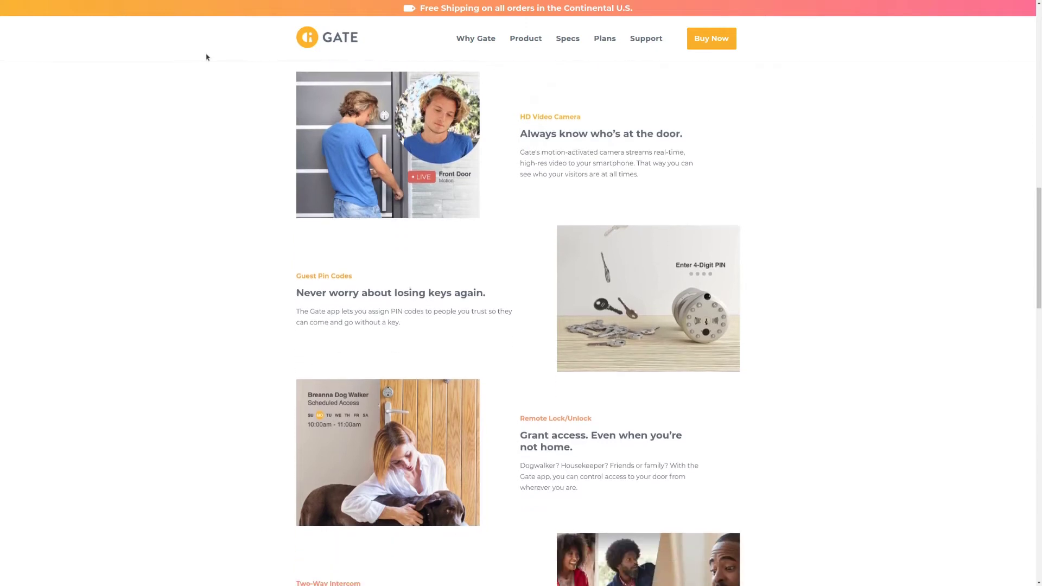
scroll(205, 57, down, 3)
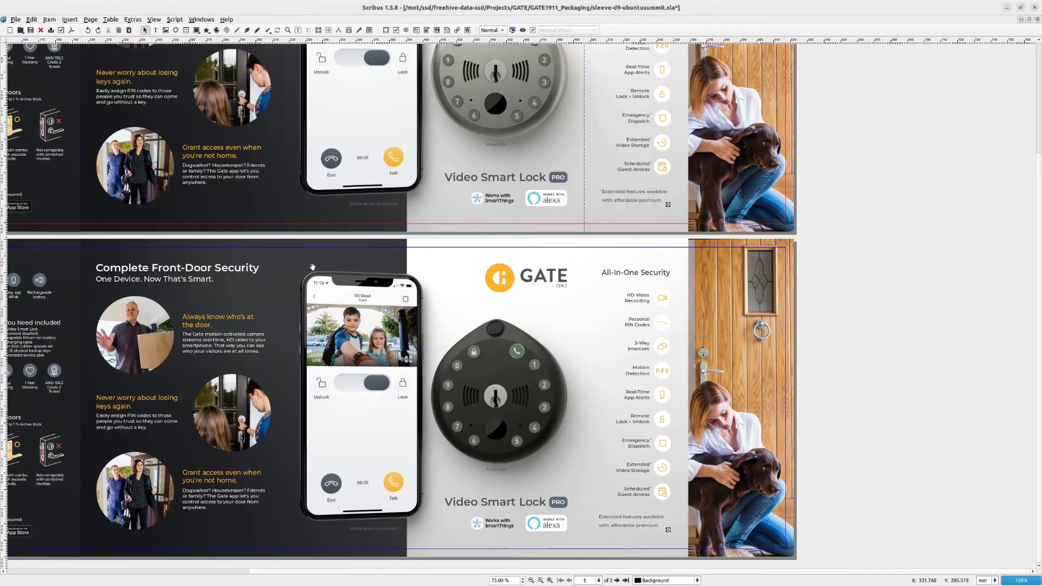
drag(312, 267, 628, 414)
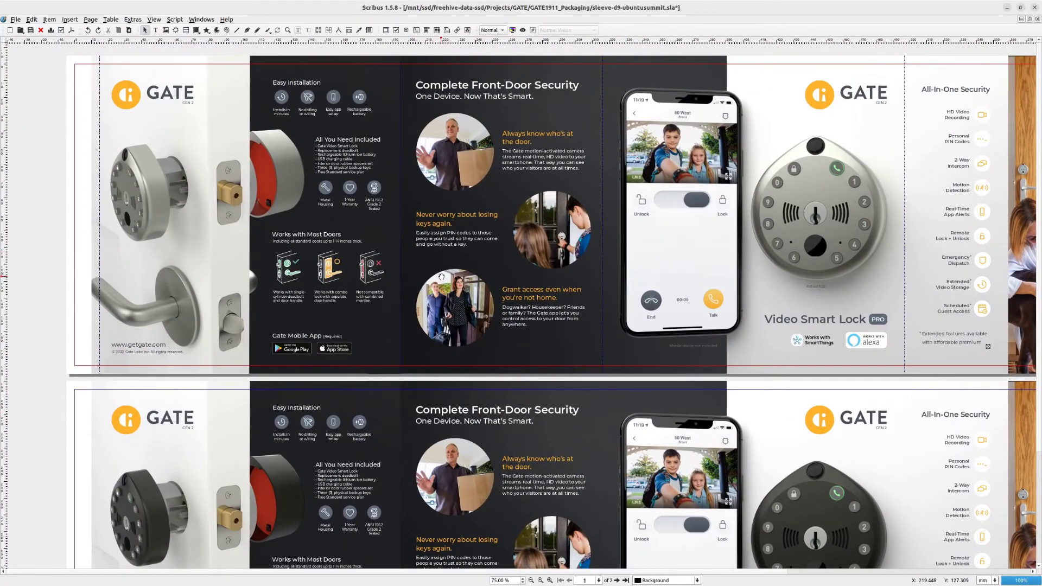
scroll(251, 203, up, 2)
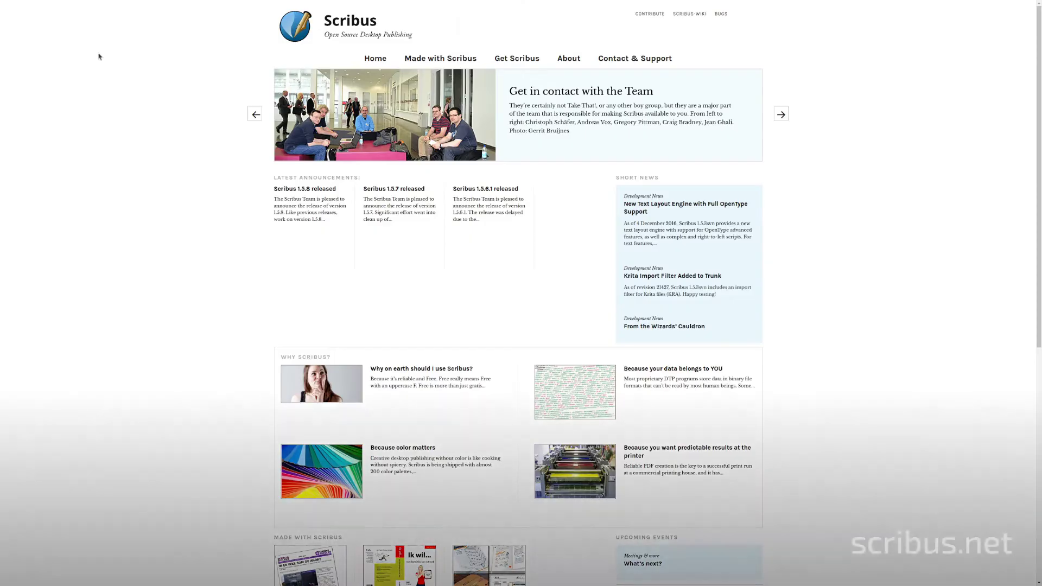
scroll(98, 55, down, 2)
scroll(99, 56, down, 2)
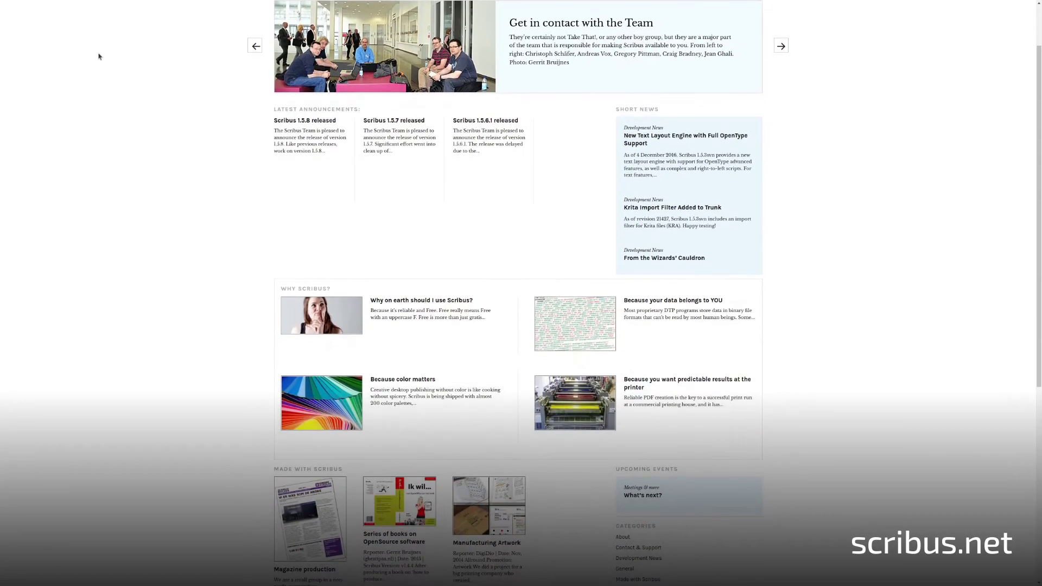
scroll(99, 56, down, 2)
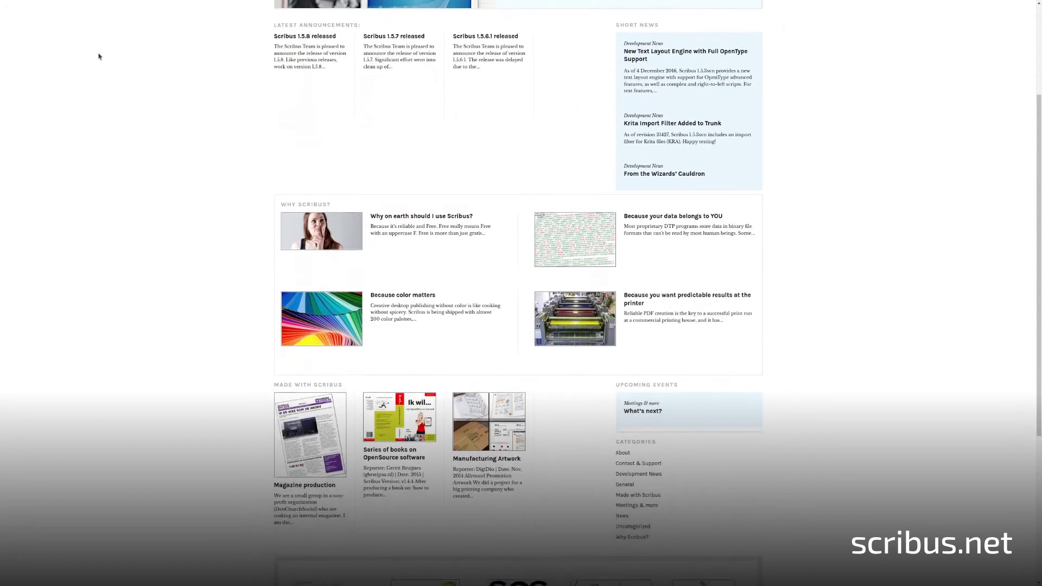
scroll(99, 56, down, 2)
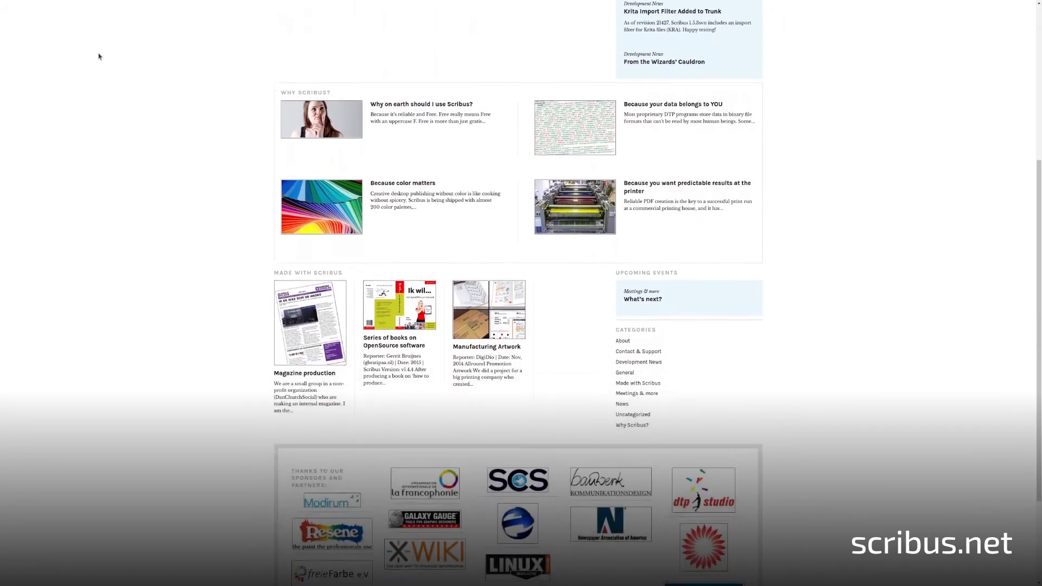
scroll(99, 56, down, 1)
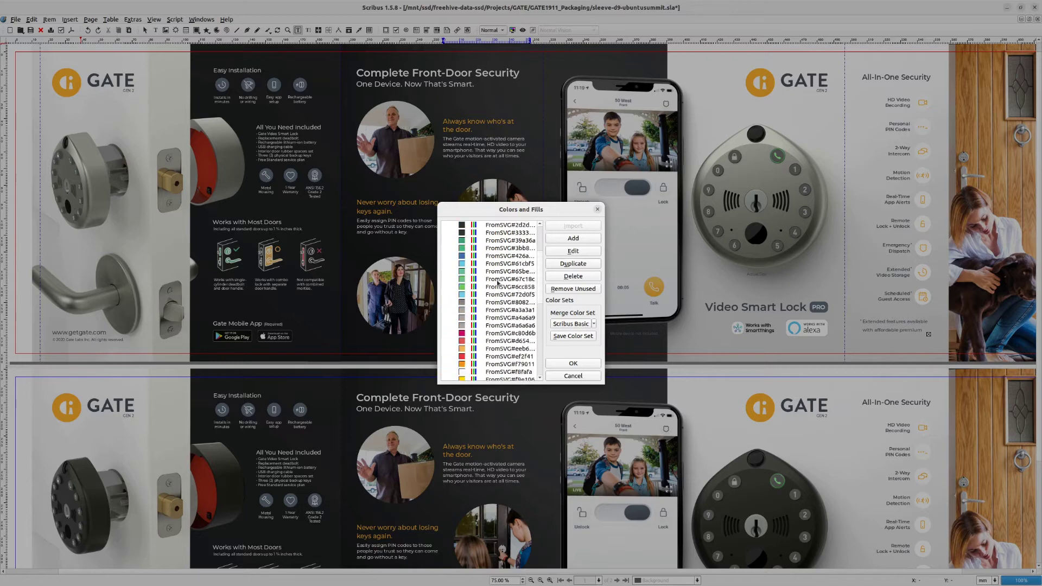
Step: Cancel the Colors and Fills dialog and zoom to 125% on the phone and lock panel
click(579, 377)
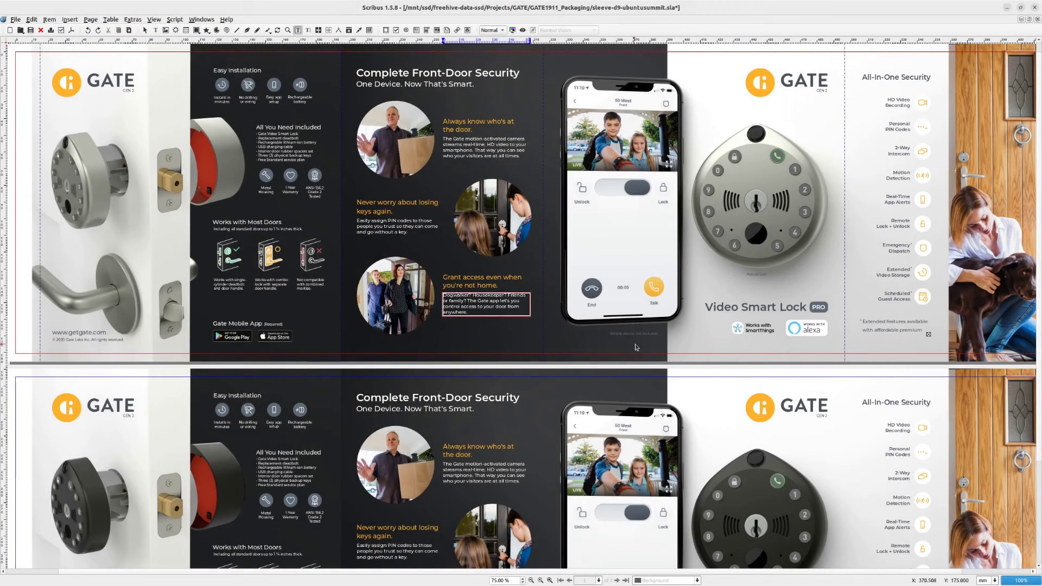
drag(552, 350, 475, 363)
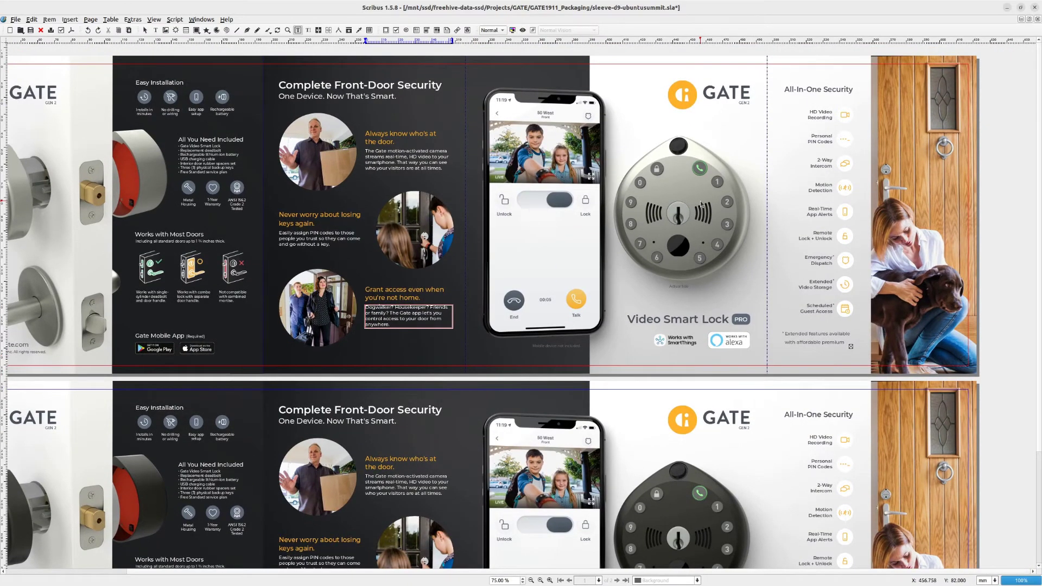
ctrl+scroll(700, 205, up, 2)
drag(666, 208, 554, 290)
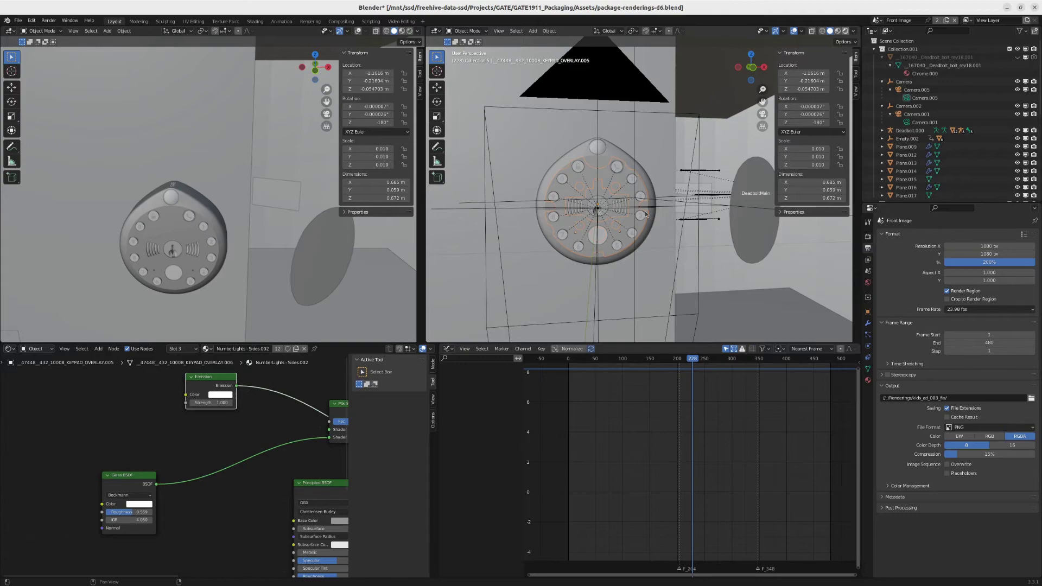
Step: Set the right viewport to Rendered shading and orbit around the keypad lock
click(844, 31)
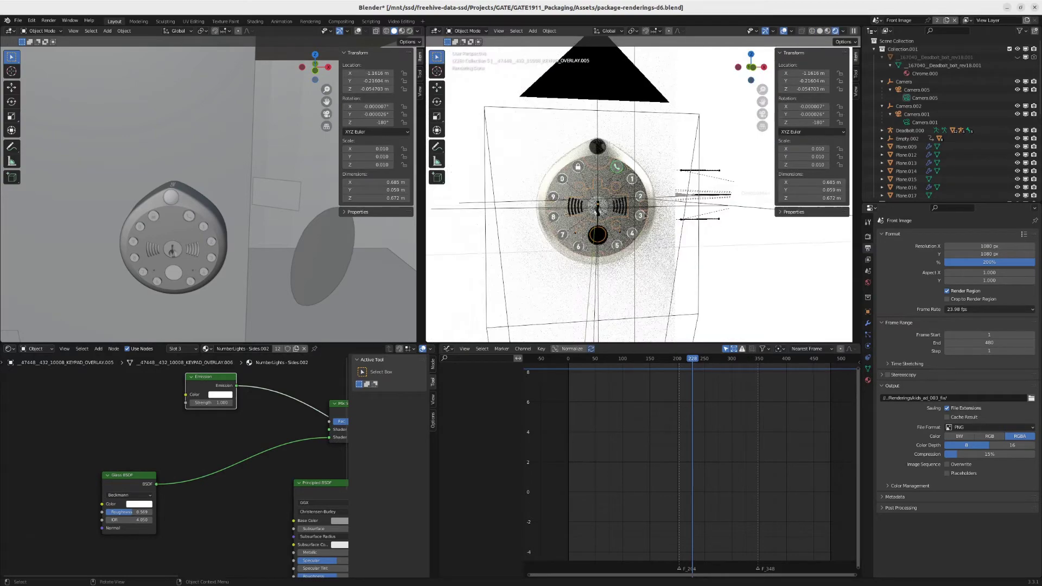
drag(670, 218, 610, 221)
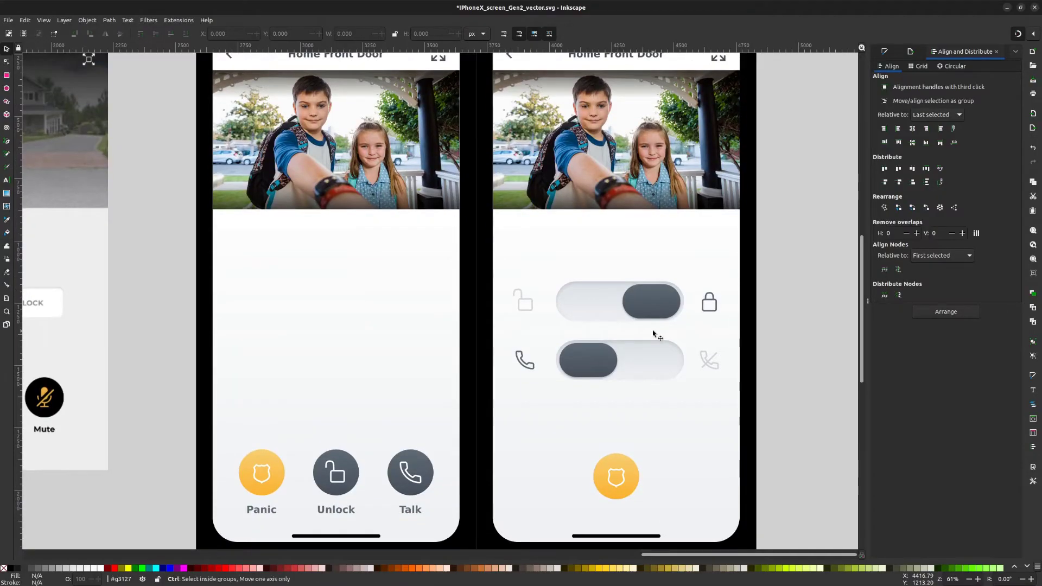
scroll(655, 333, down, 3)
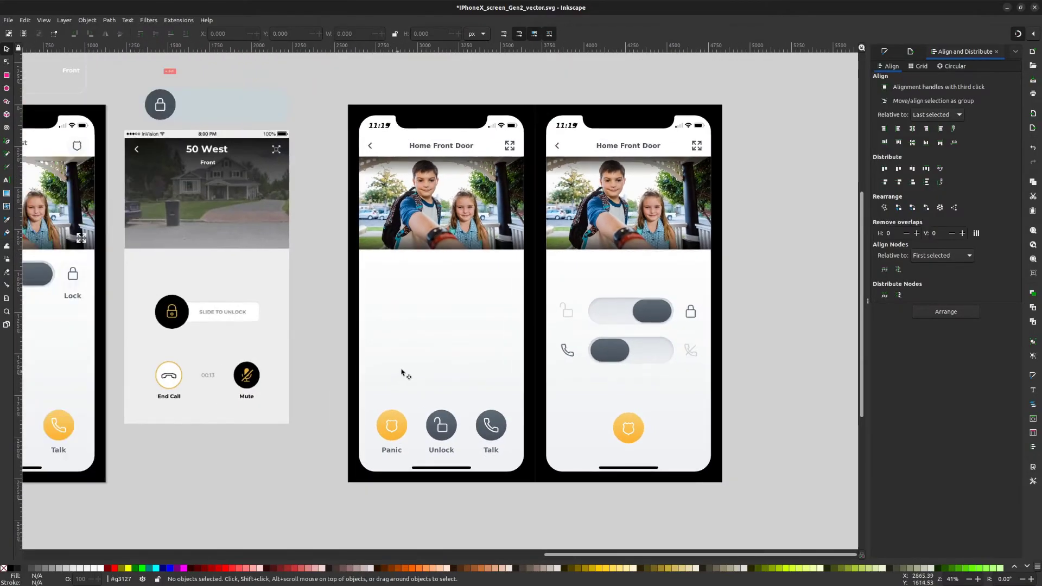
scroll(495, 350, left, 6)
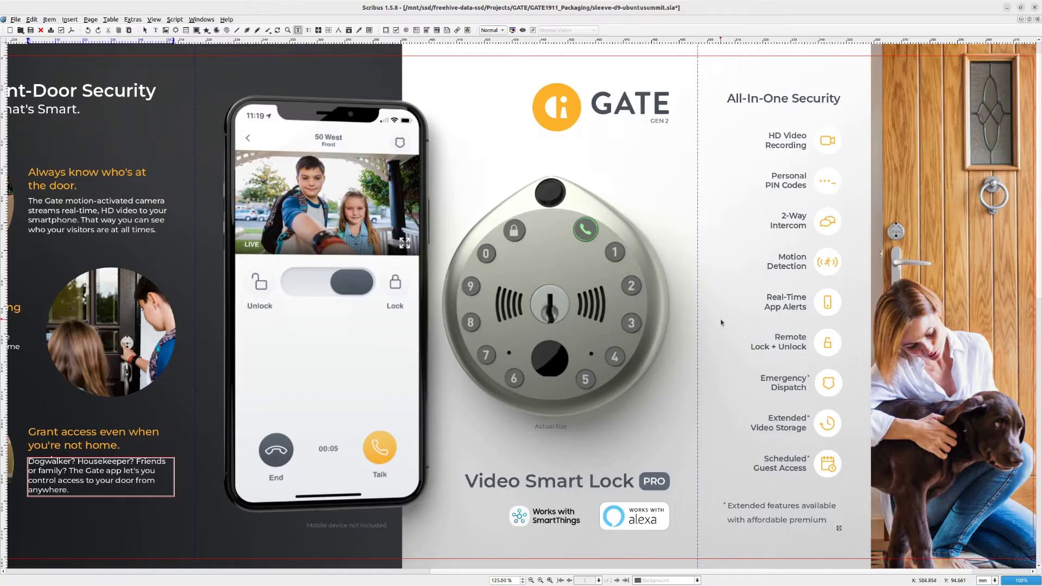
scroll(721, 322, right, 4)
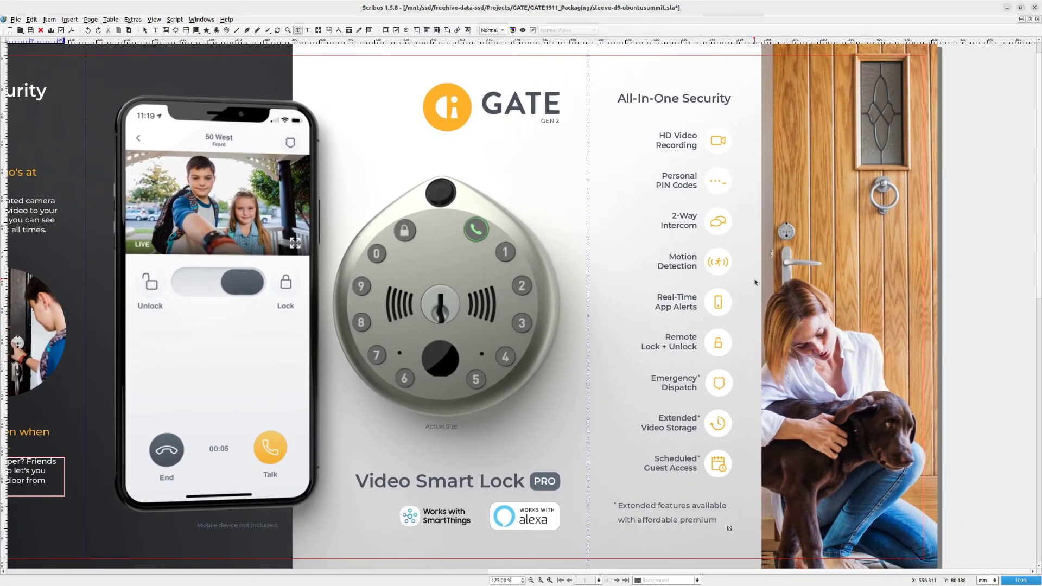
scroll(754, 282, up, 2)
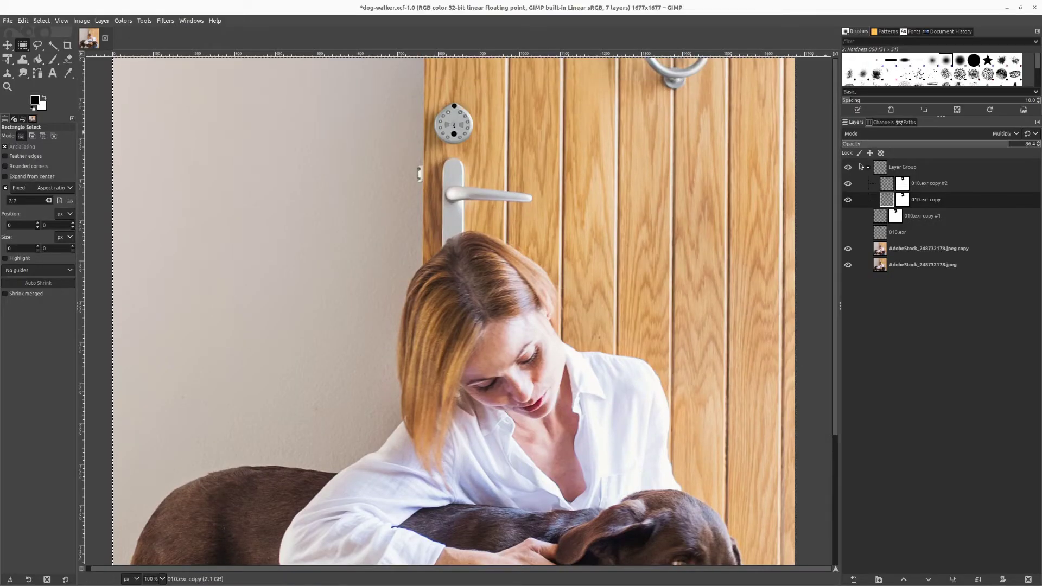
click(847, 168)
click(847, 168)
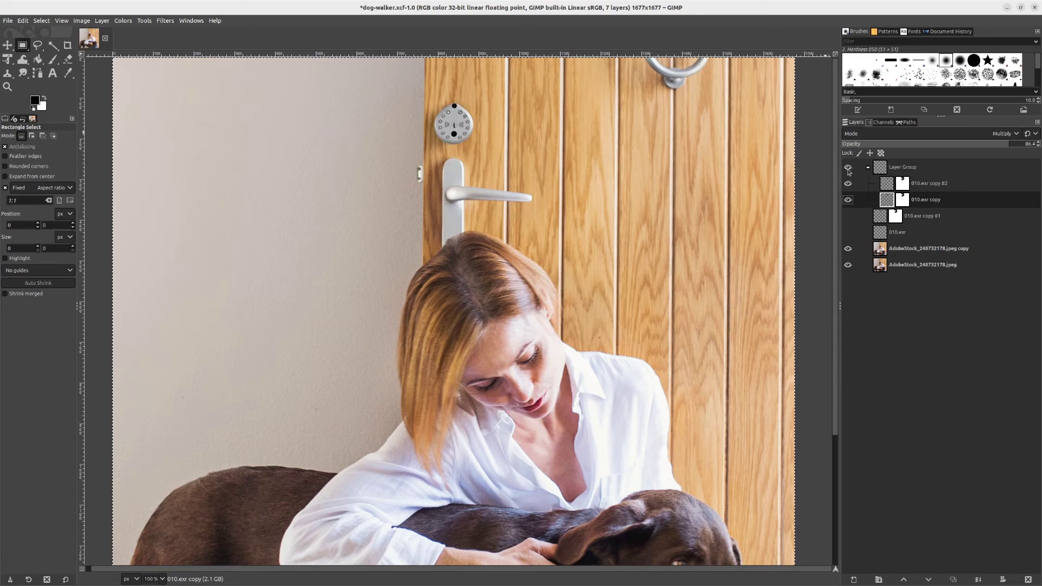
click(848, 168)
click(847, 168)
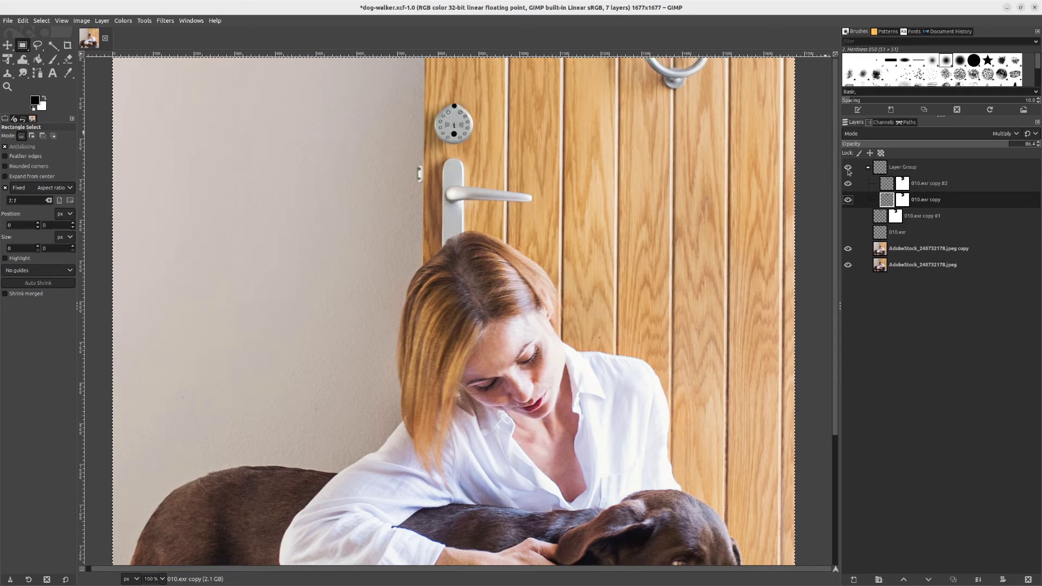